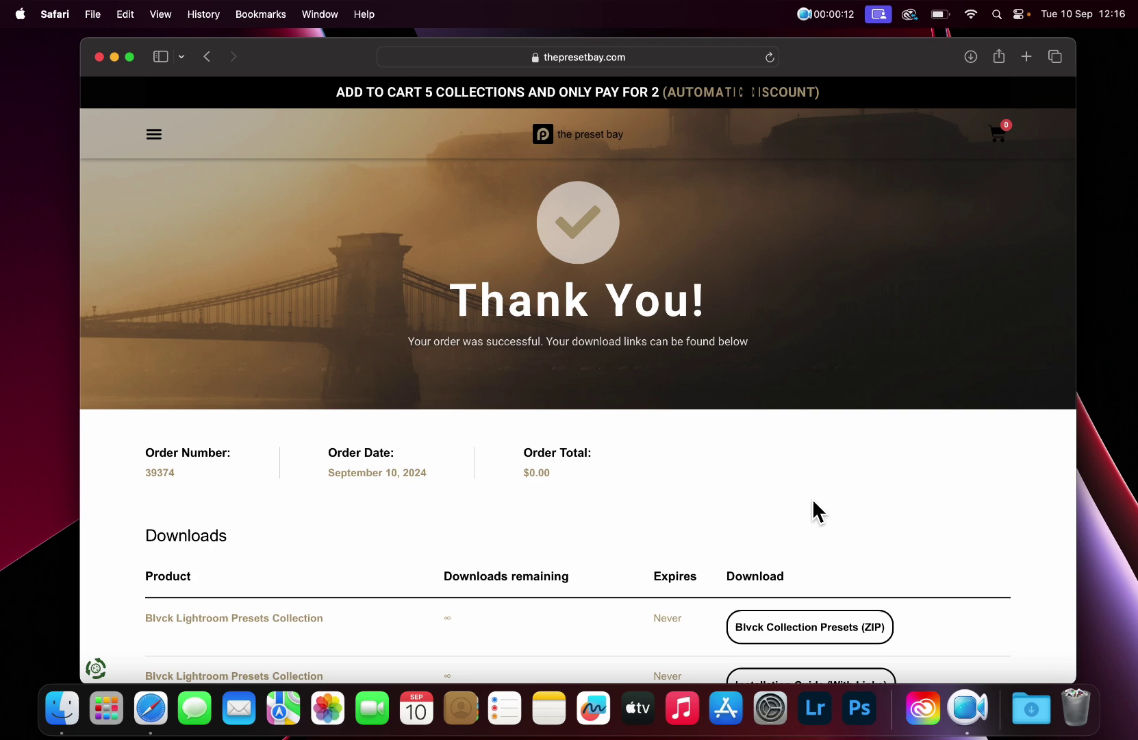
scroll(812, 498, "down", 4)
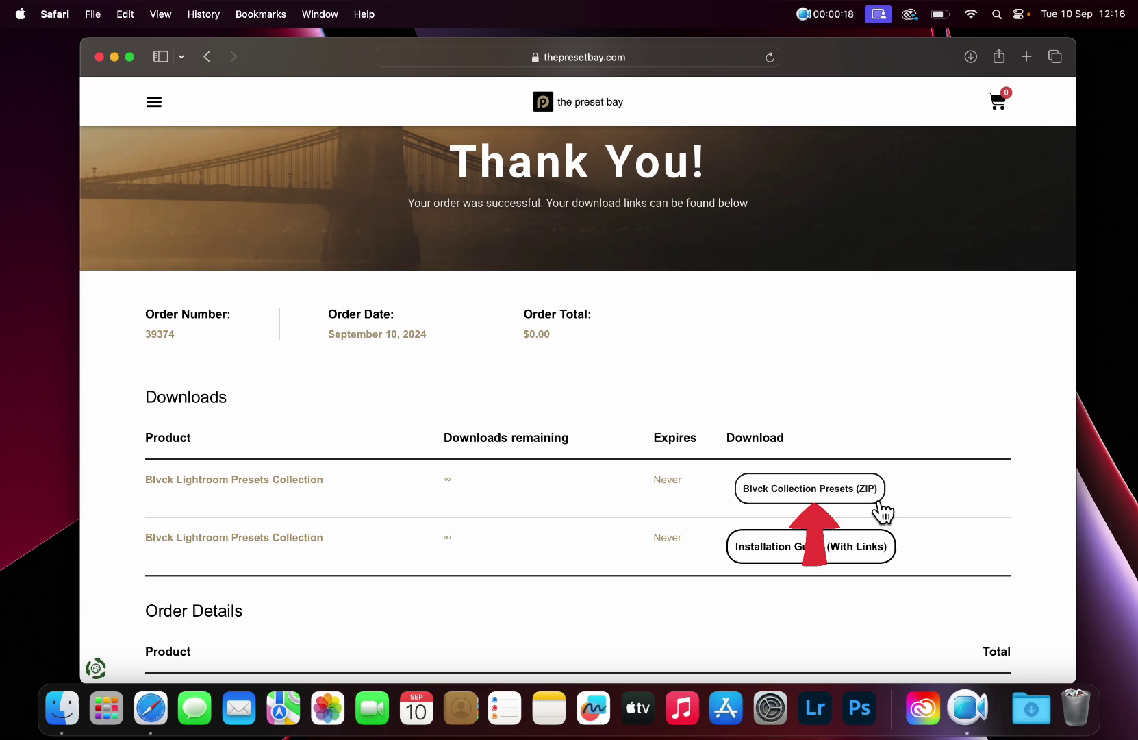
Download the Blvck Collection Presets zip and minimize Safari to reveal the desktop.
left_click(877, 502)
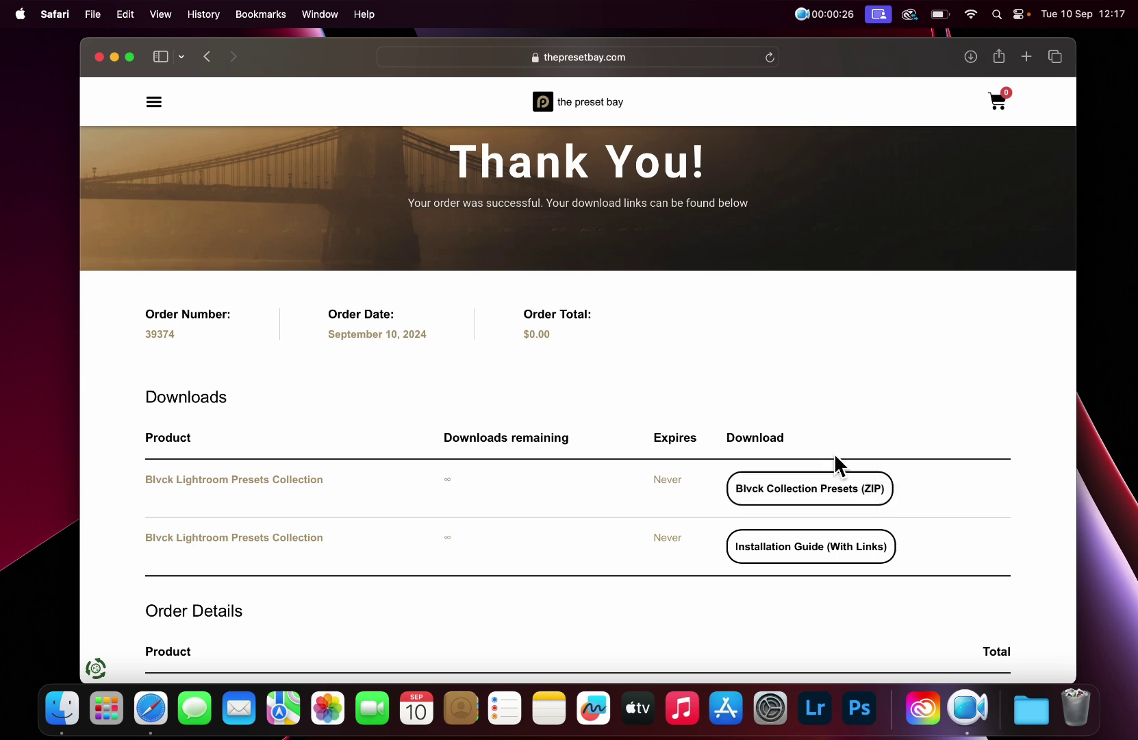
left_click(115, 57)
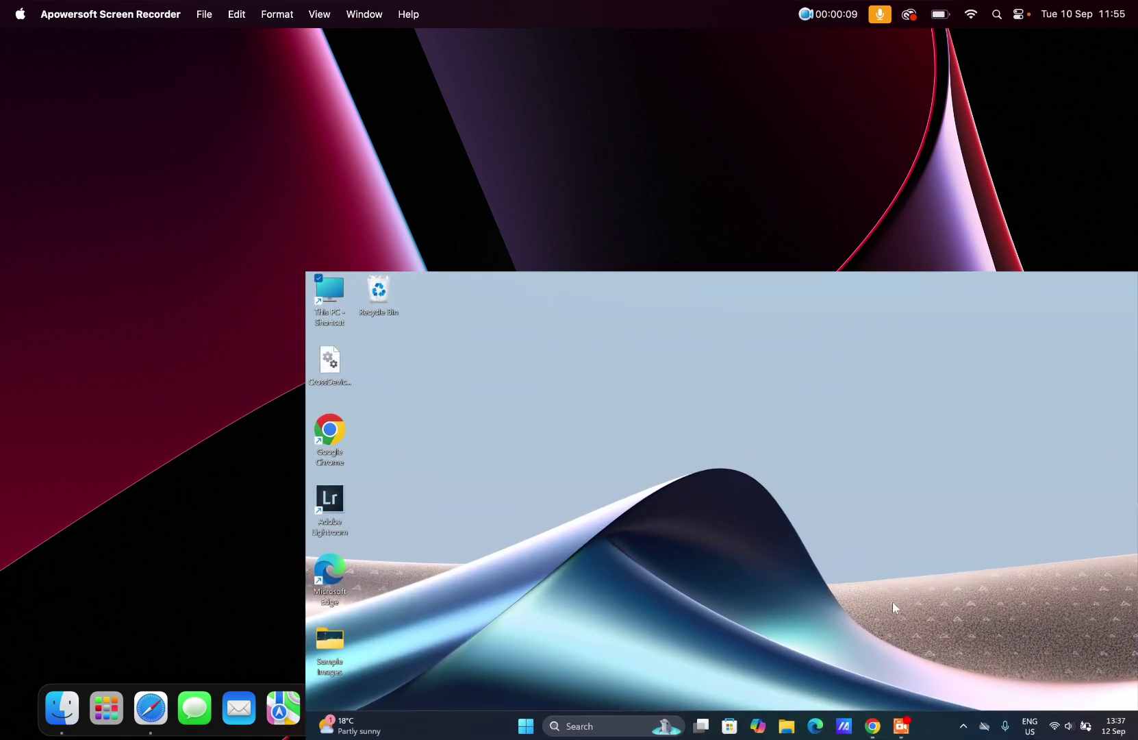
Open a File Explorer window showing the Downloads folder with the Blvck preset zip.
right_click(787, 725)
left_click(747, 669)
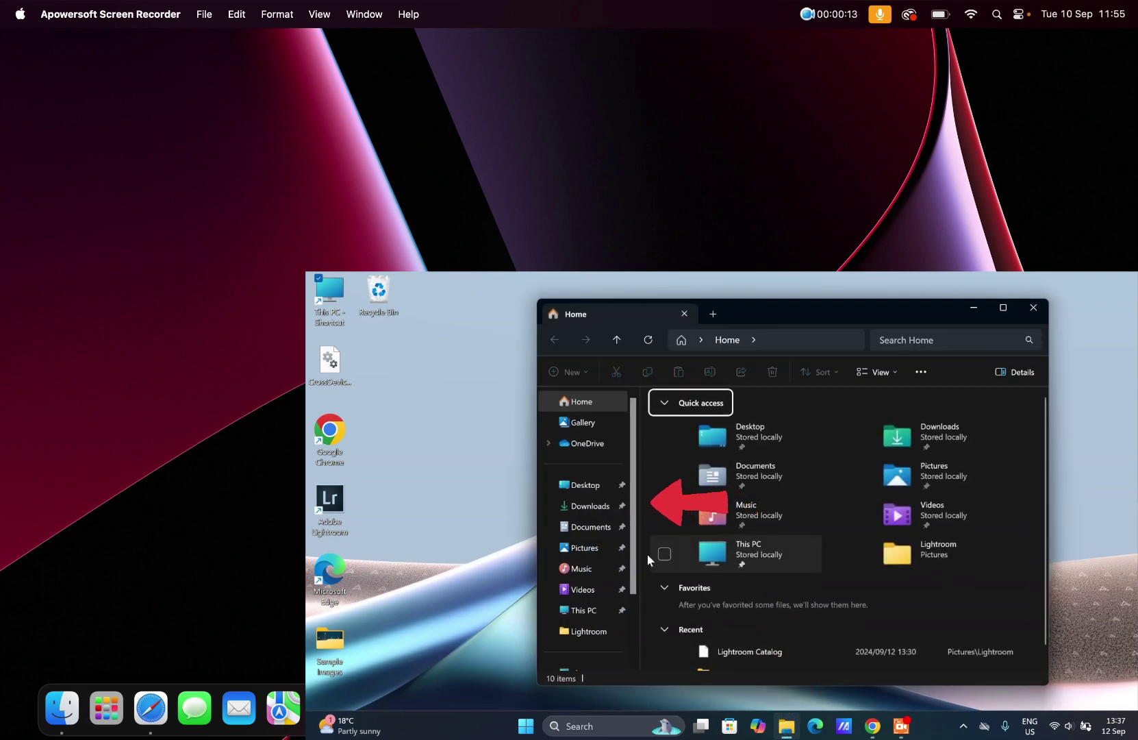
left_click(608, 511)
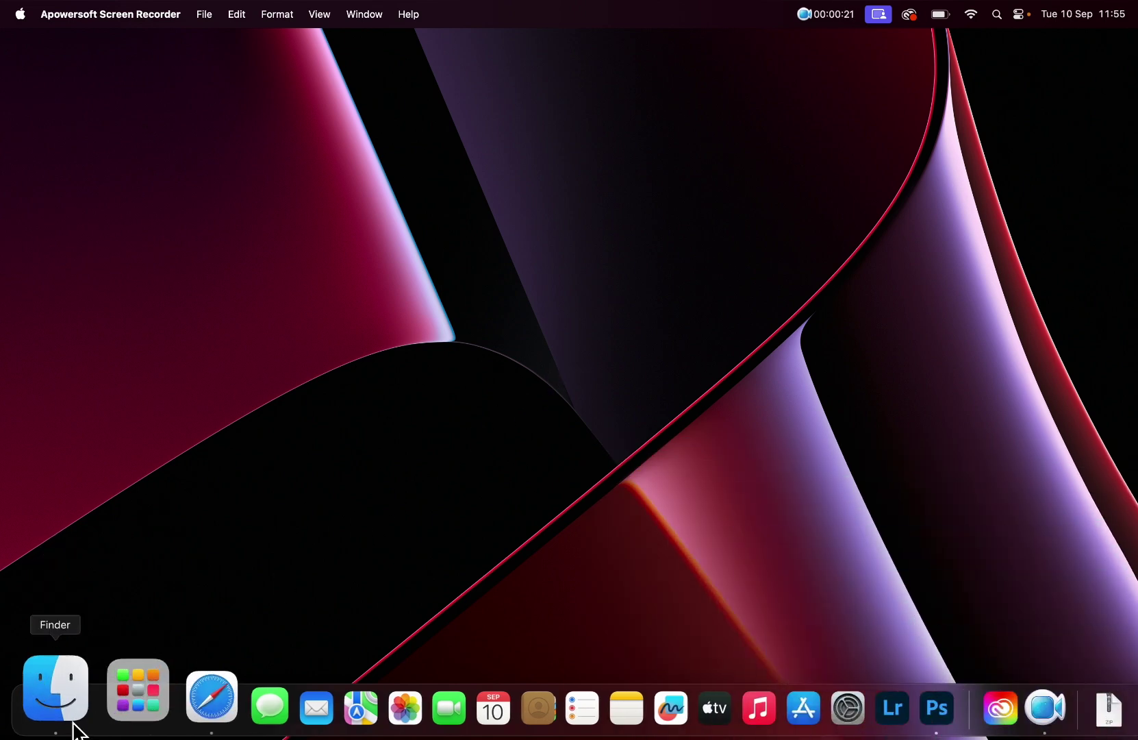
Extract the Blvck presets zip in Finder's Downloads into the Blvck Lightroom Desktop Mobile Preset Collection folder.
left_click(55, 702)
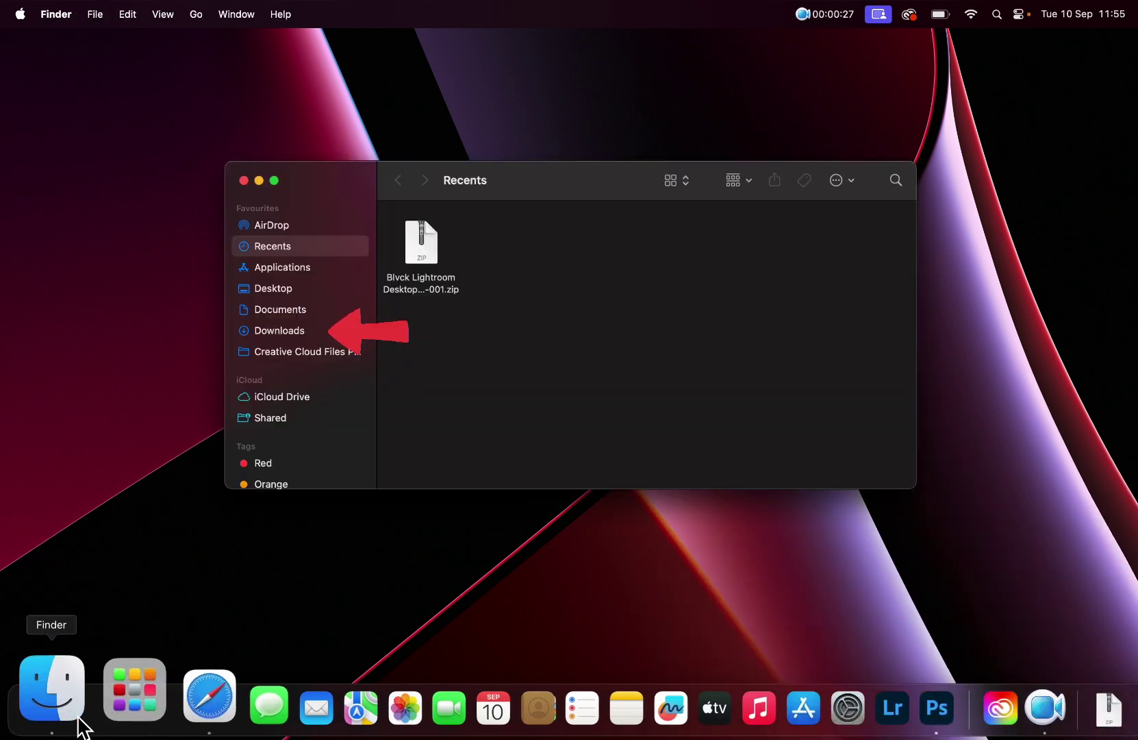
left_click(342, 337)
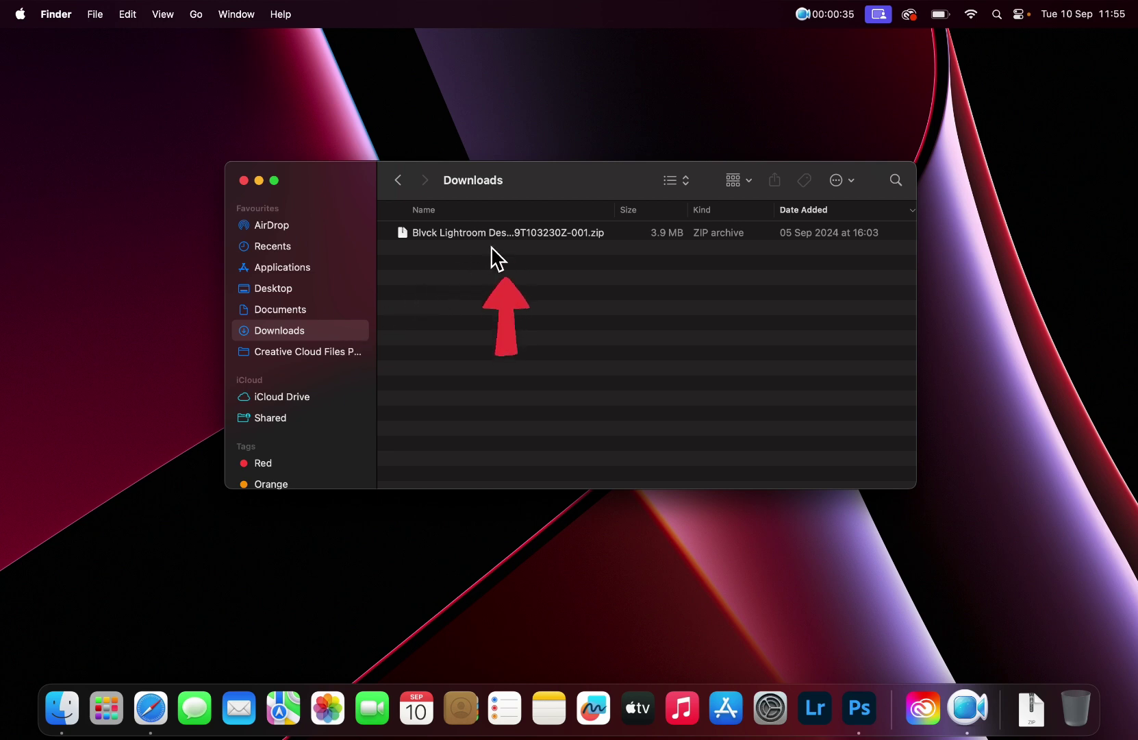
left_click(507, 233)
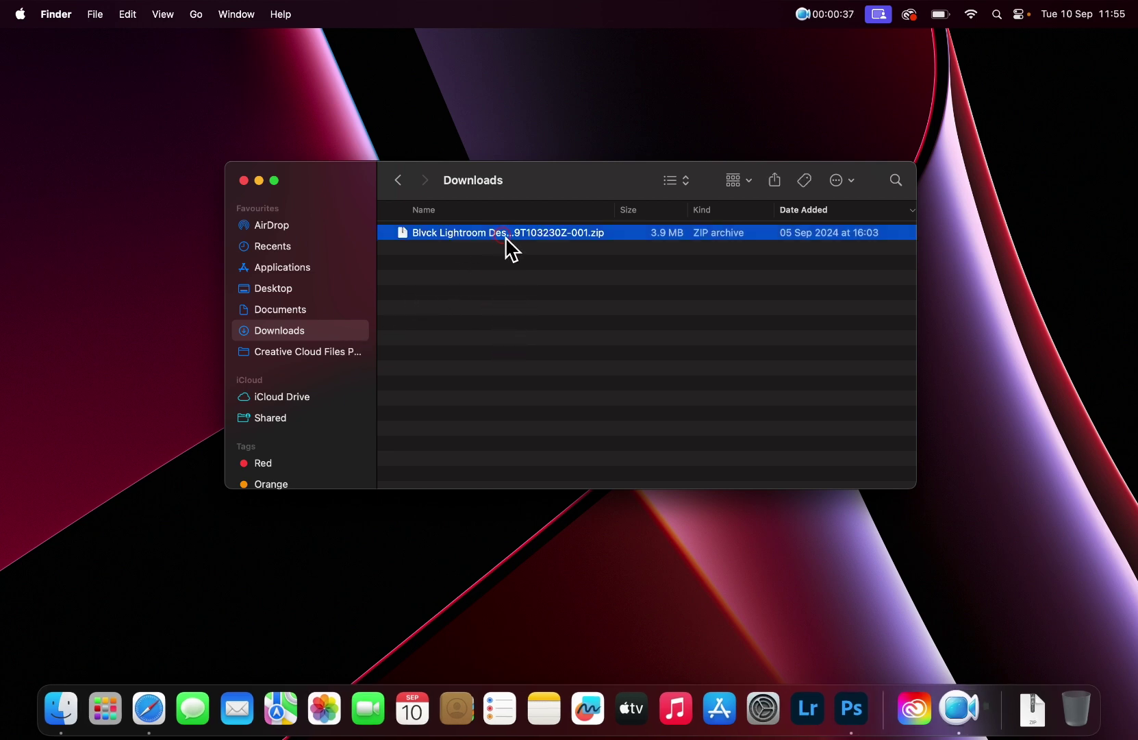
double_click(511, 238)
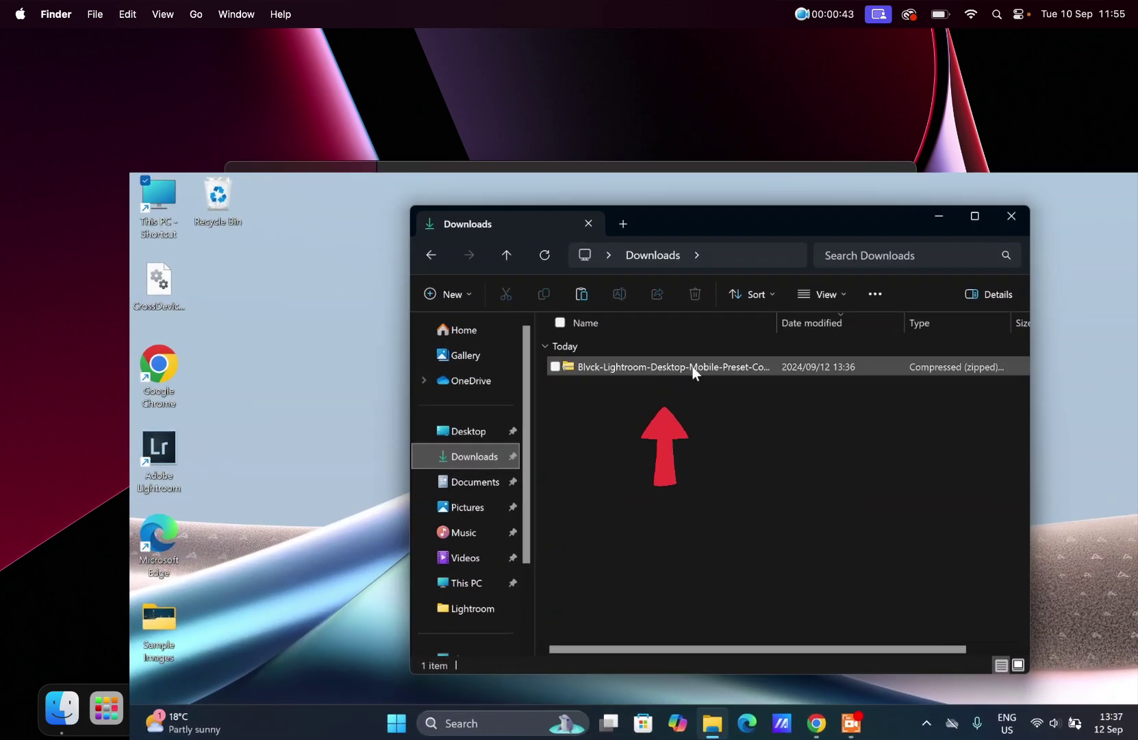
Extract All on the Blvck preset zip into its suggested folder.
right_click(692, 367)
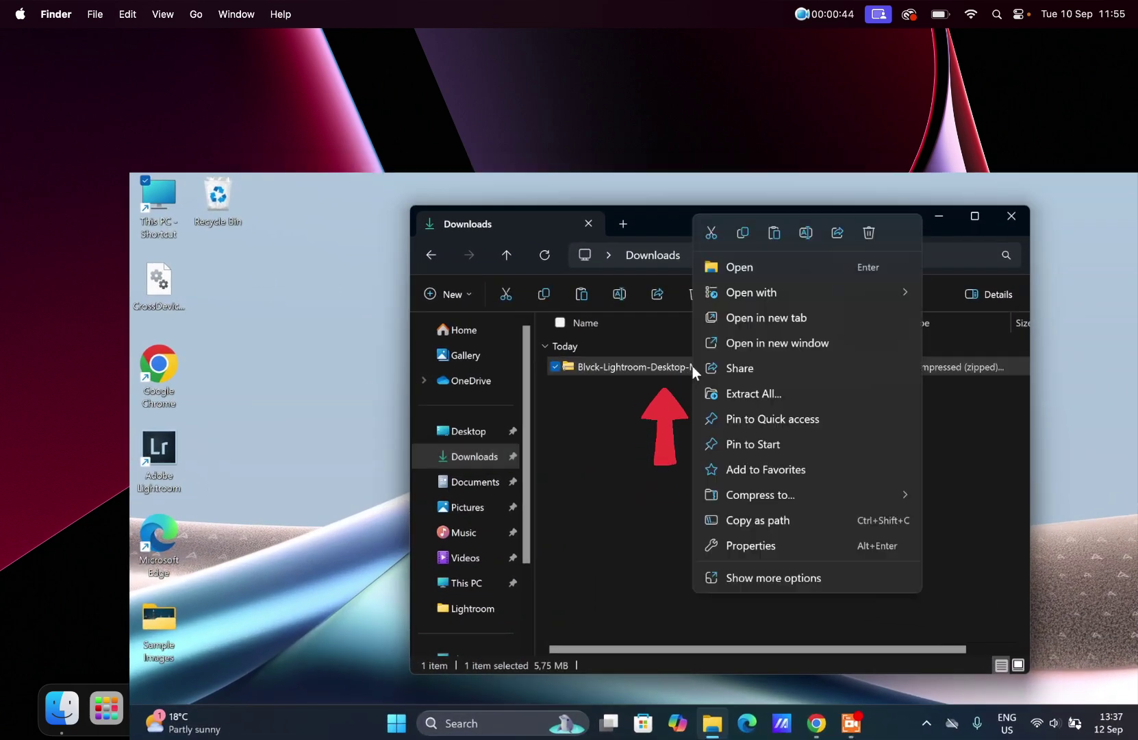
left_click(737, 395)
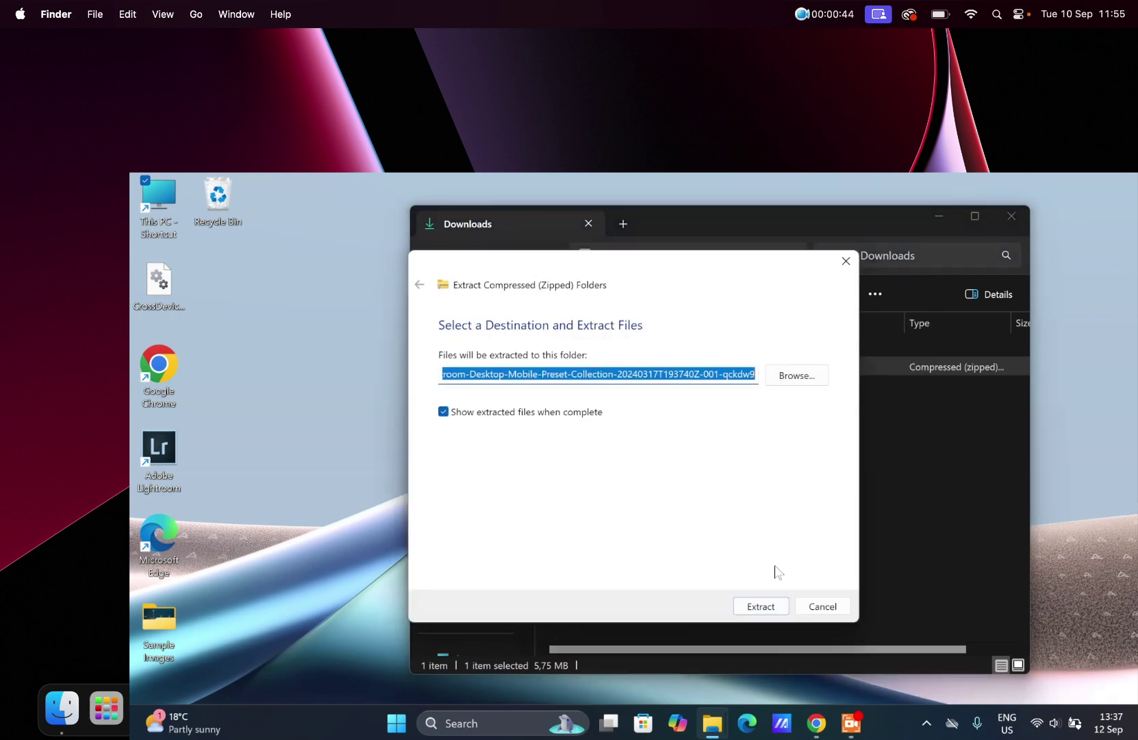
left_click(760, 606)
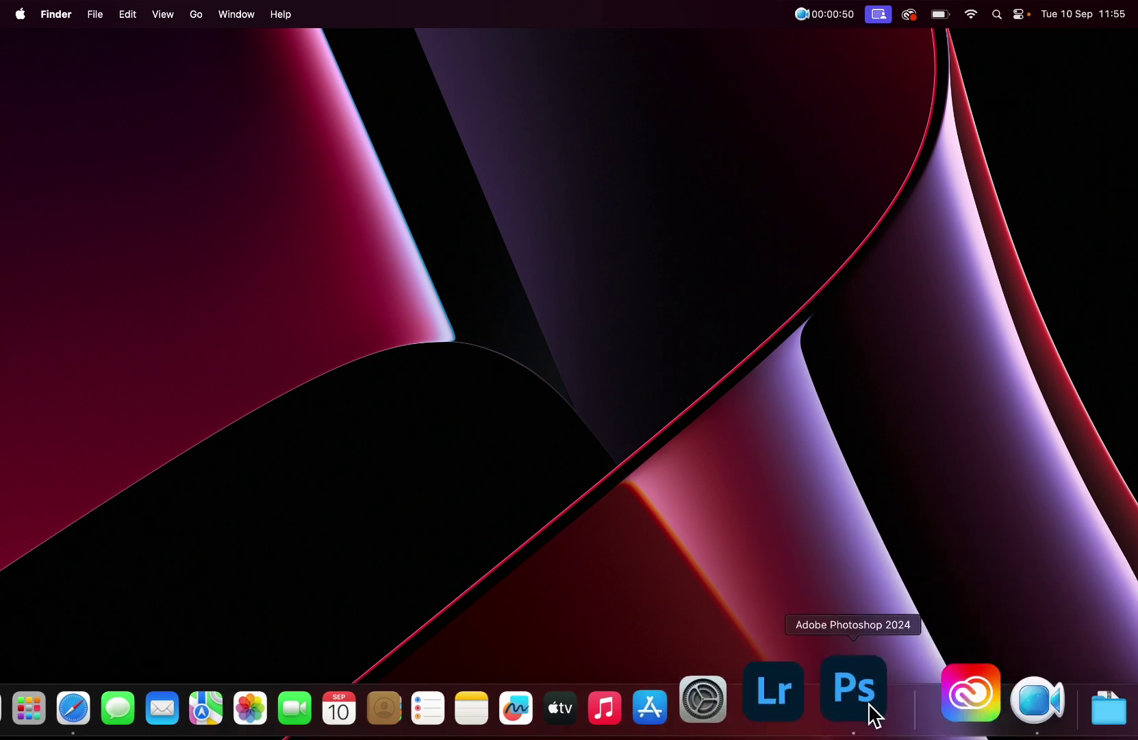
Launch Photoshop and open Sample Image 15.jpg, the Tower Bridge night photo.
left_click(853, 693)
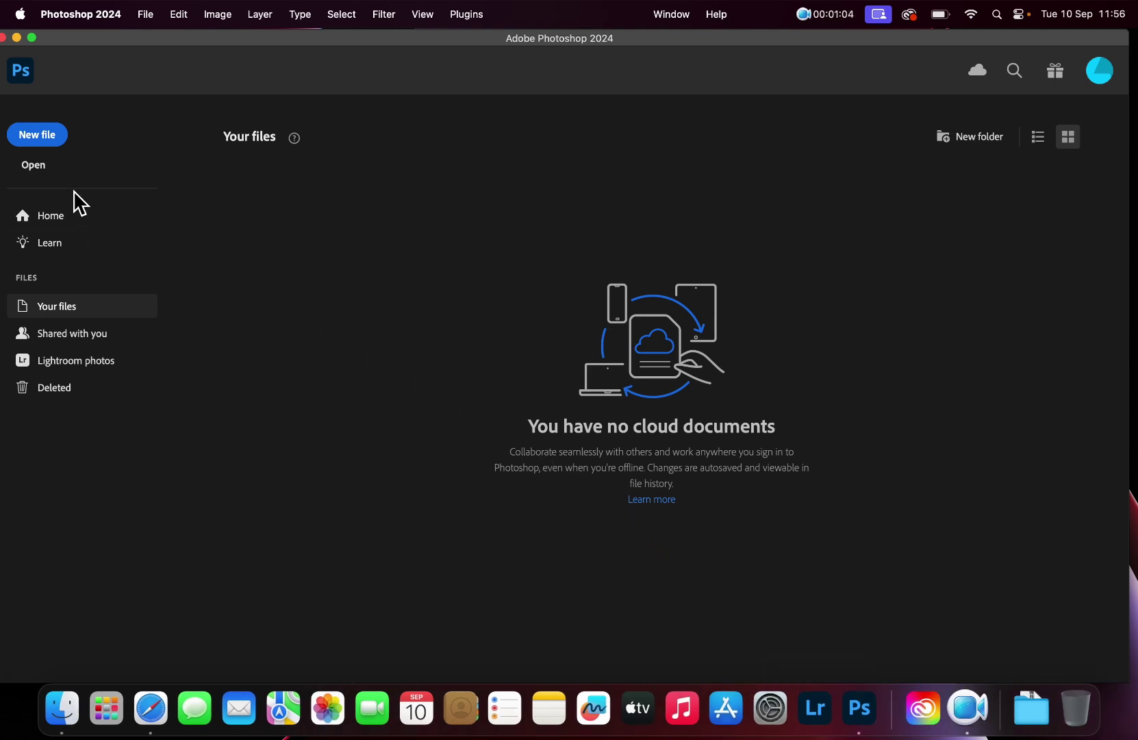
left_click(33, 164)
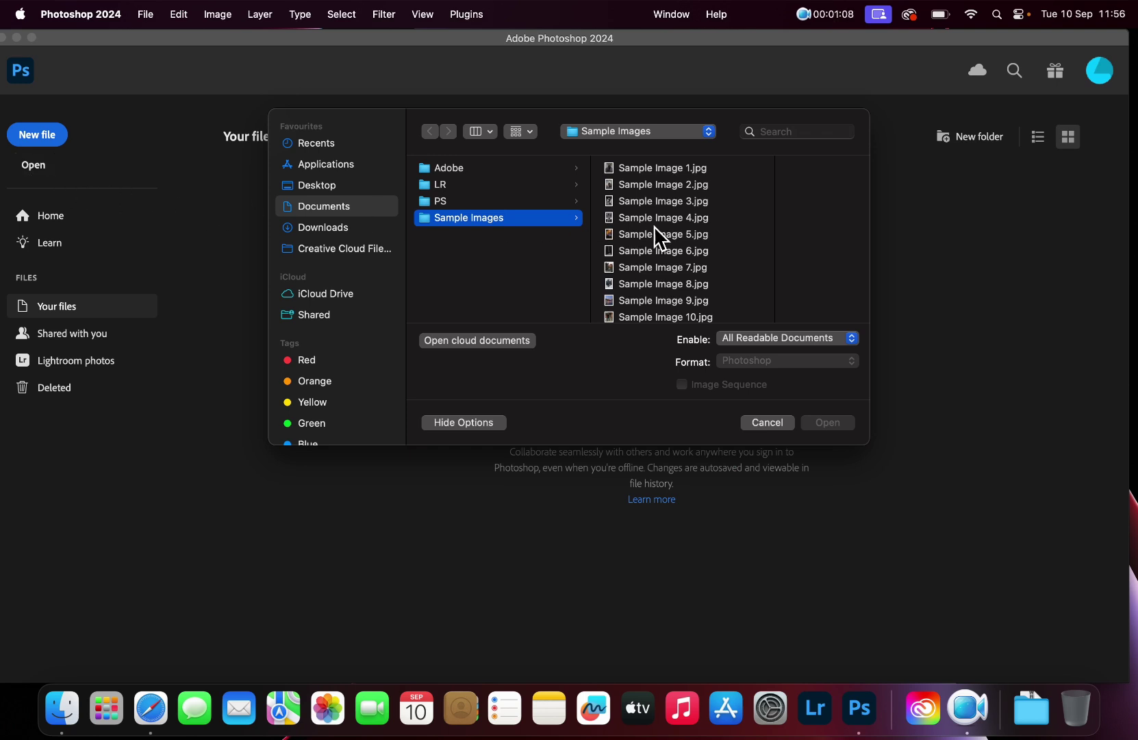
scroll(656, 233, "down", 3)
scroll(655, 232, "down", 2)
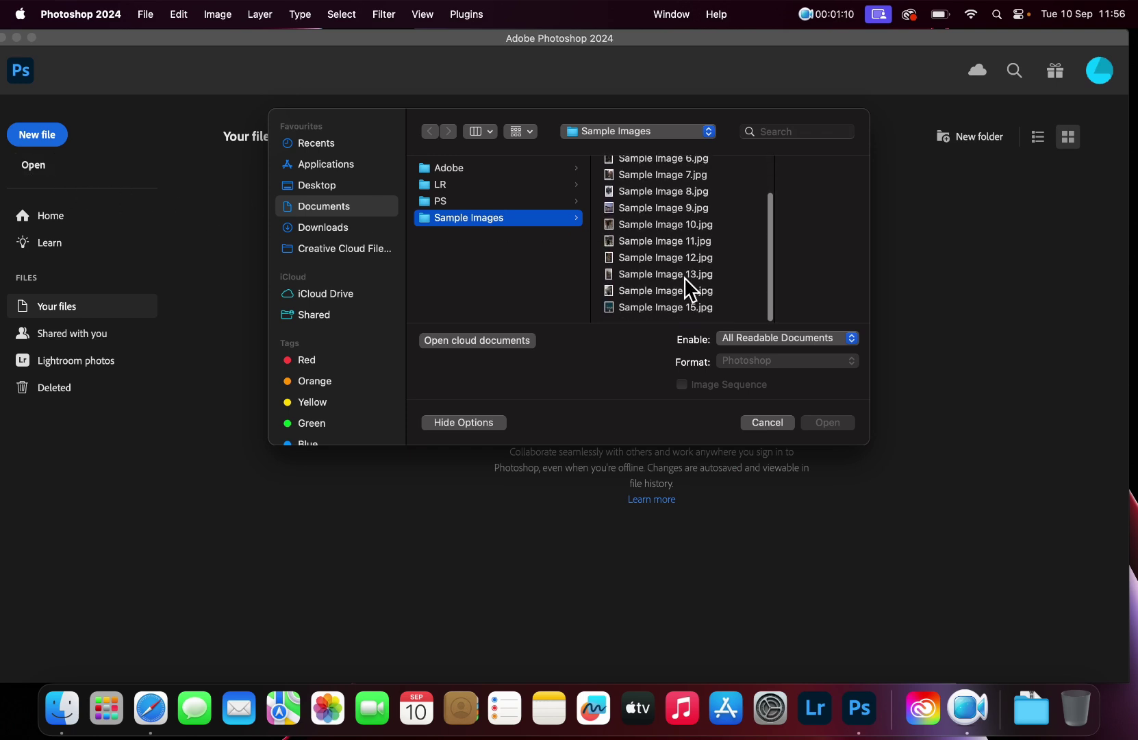
left_click(694, 306)
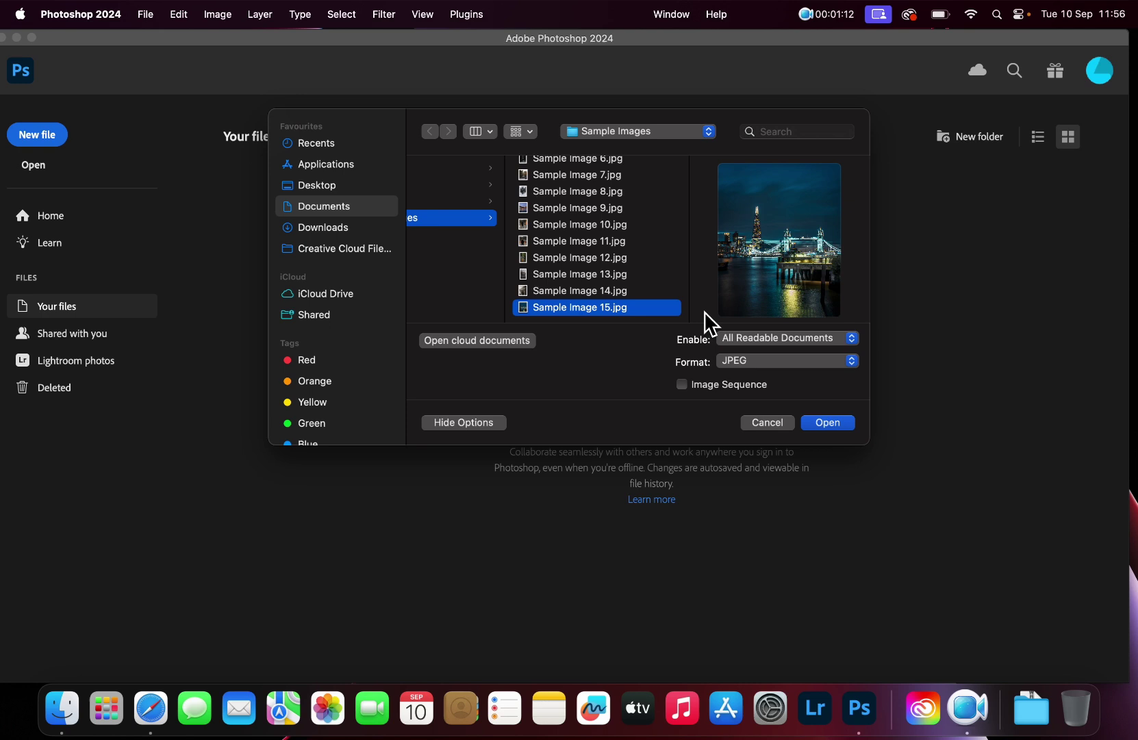
left_click(828, 423)
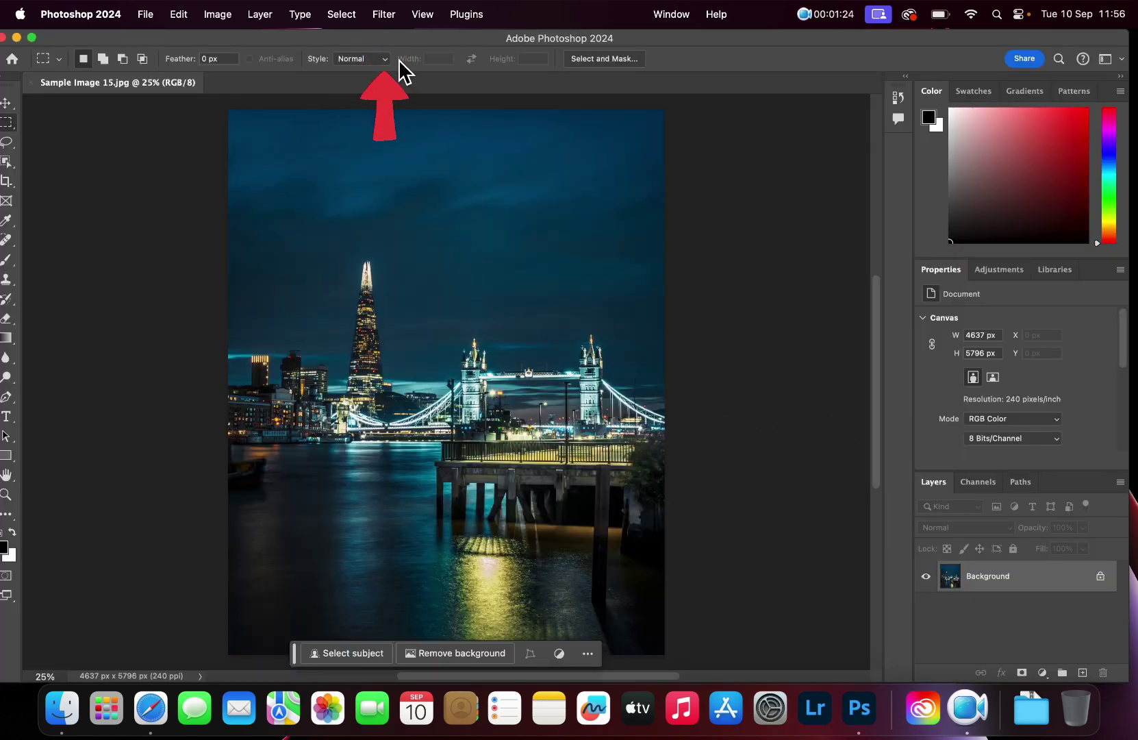
Open Sample Image 15.jpg in Filter > Camera Raw Filter.
left_click(384, 14)
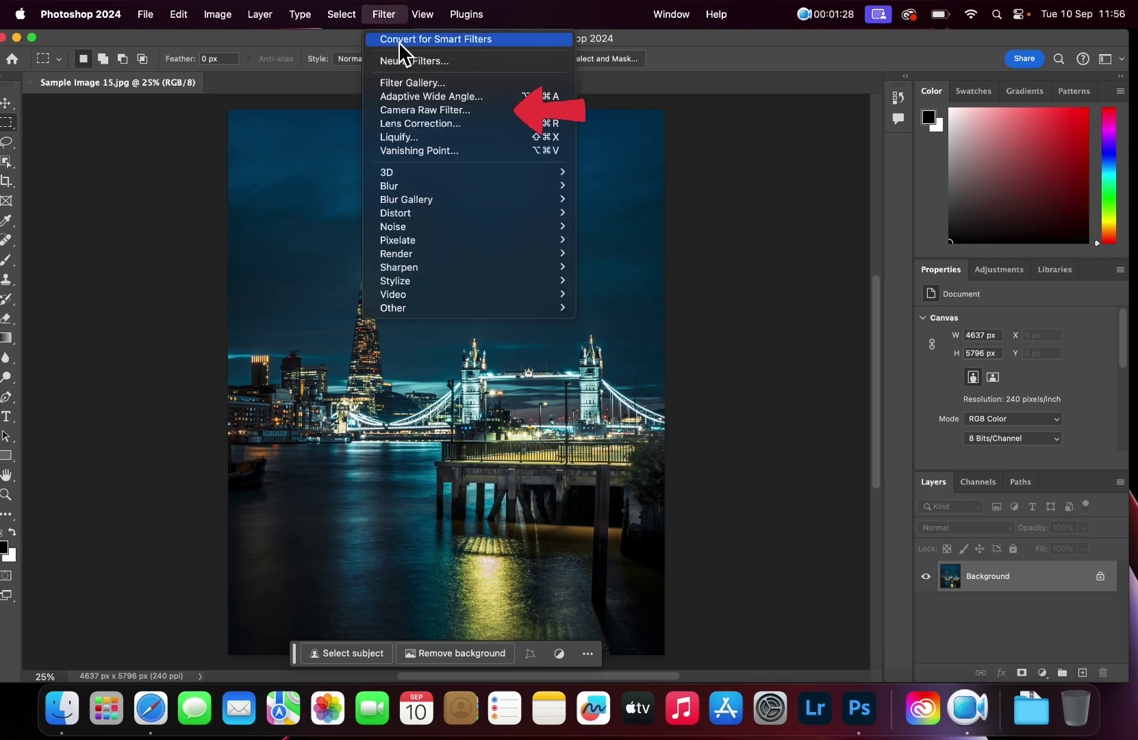
left_click(514, 113)
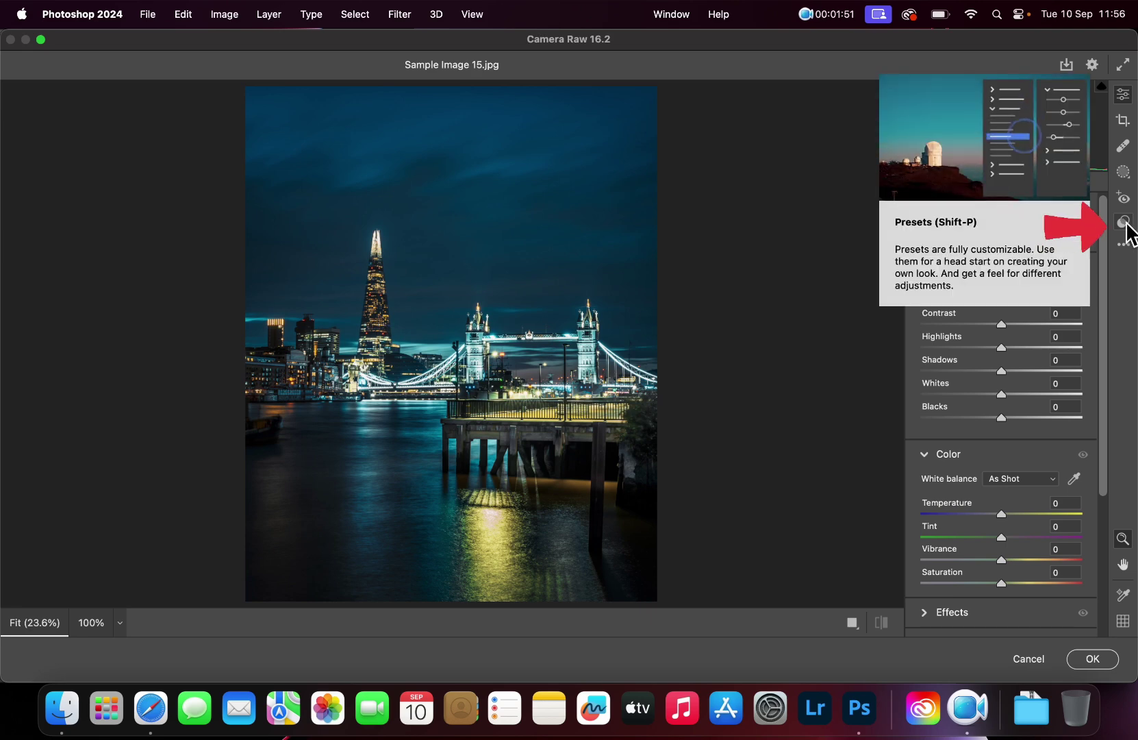
Show the Camera Raw presets panel and open Import Profiles & Presets.
left_click(1124, 223)
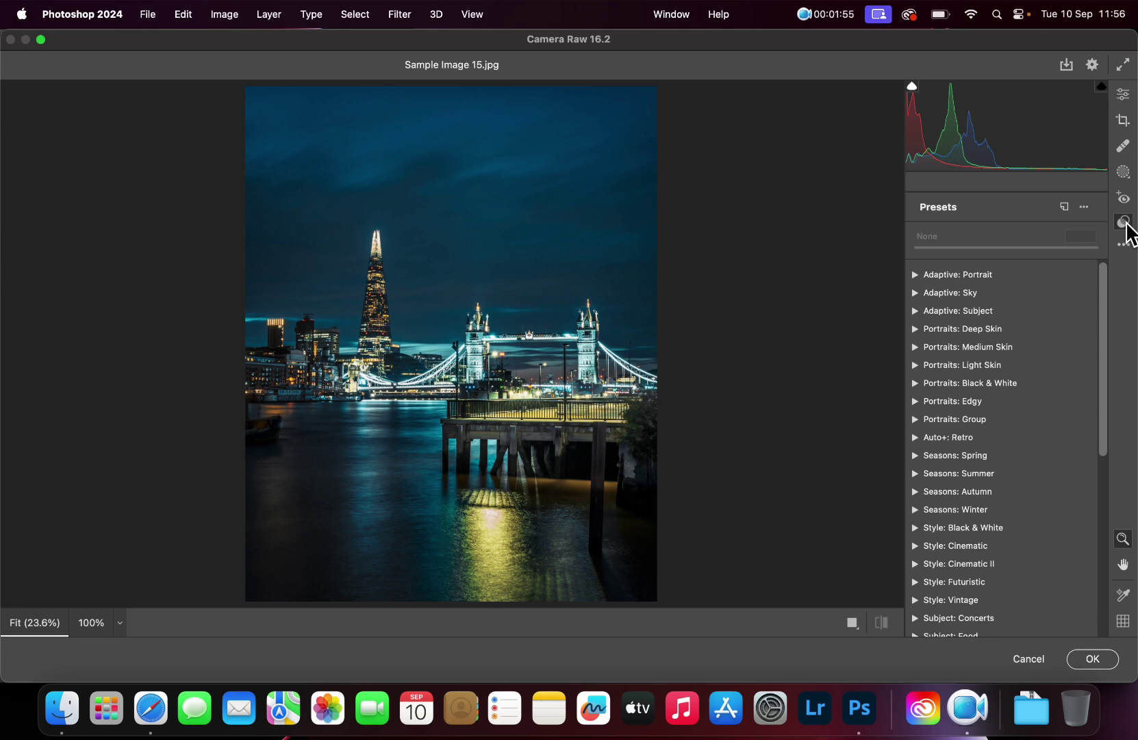
left_click(1084, 206)
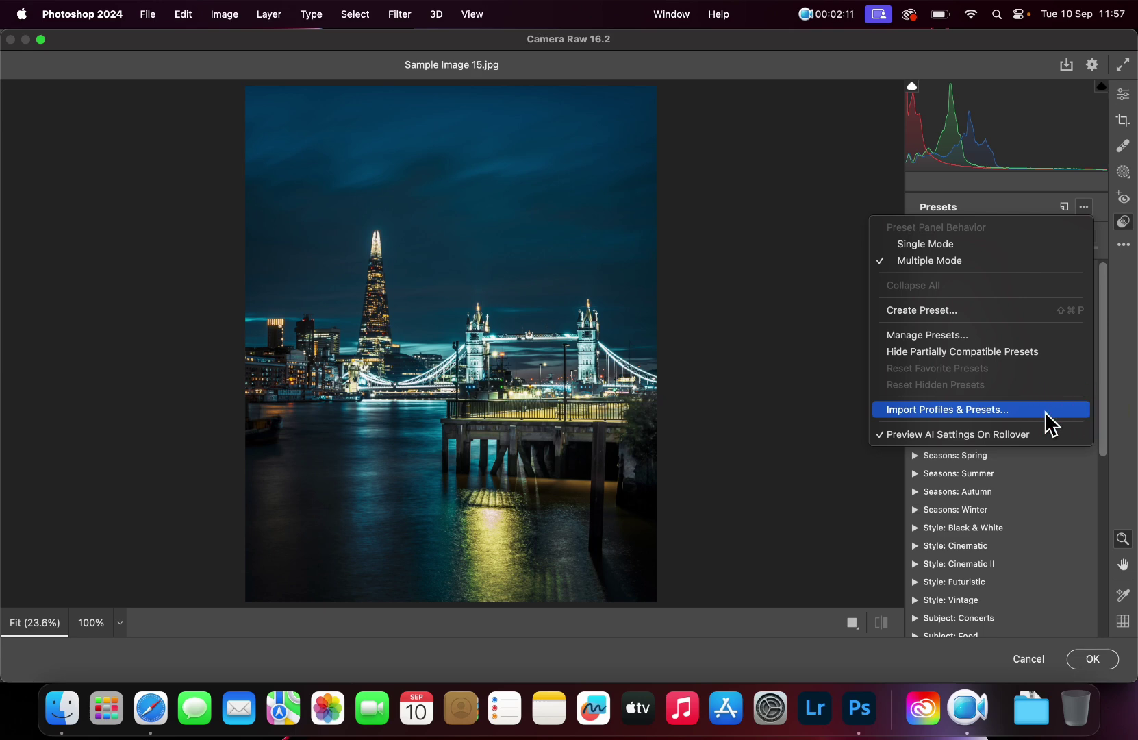
left_click(1045, 412)
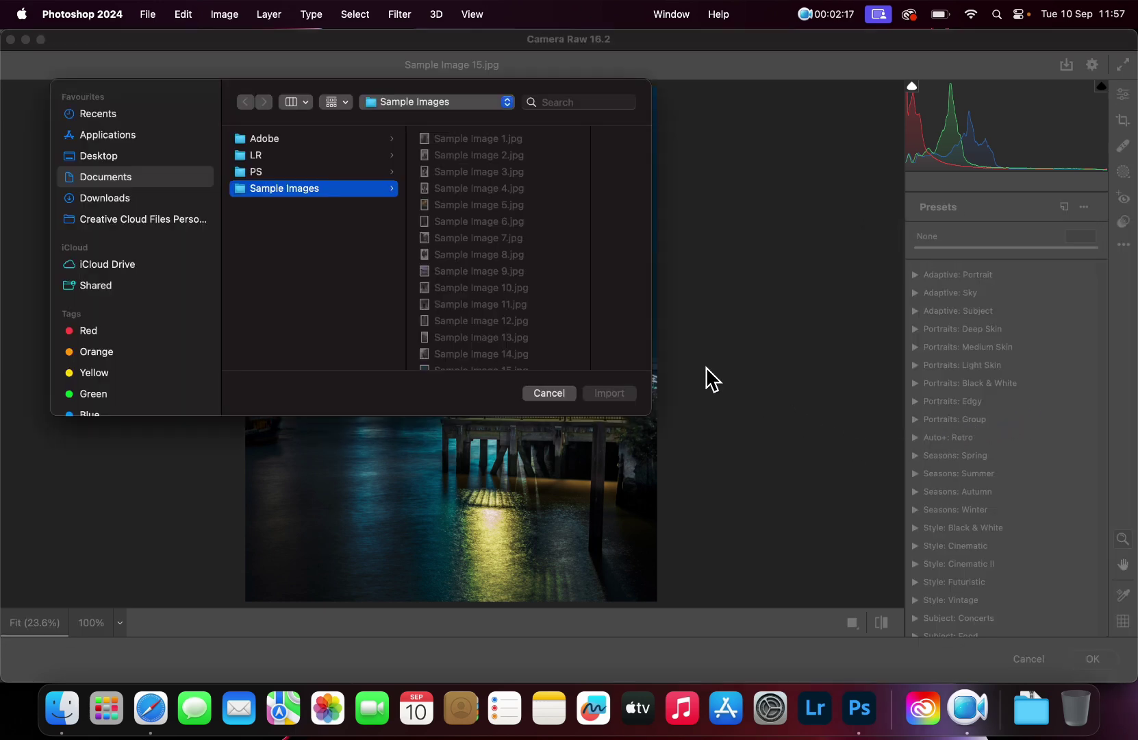
Import Desktop (XMP).zip from the Blvck collection's 1 Desktop folder.
left_click(132, 207)
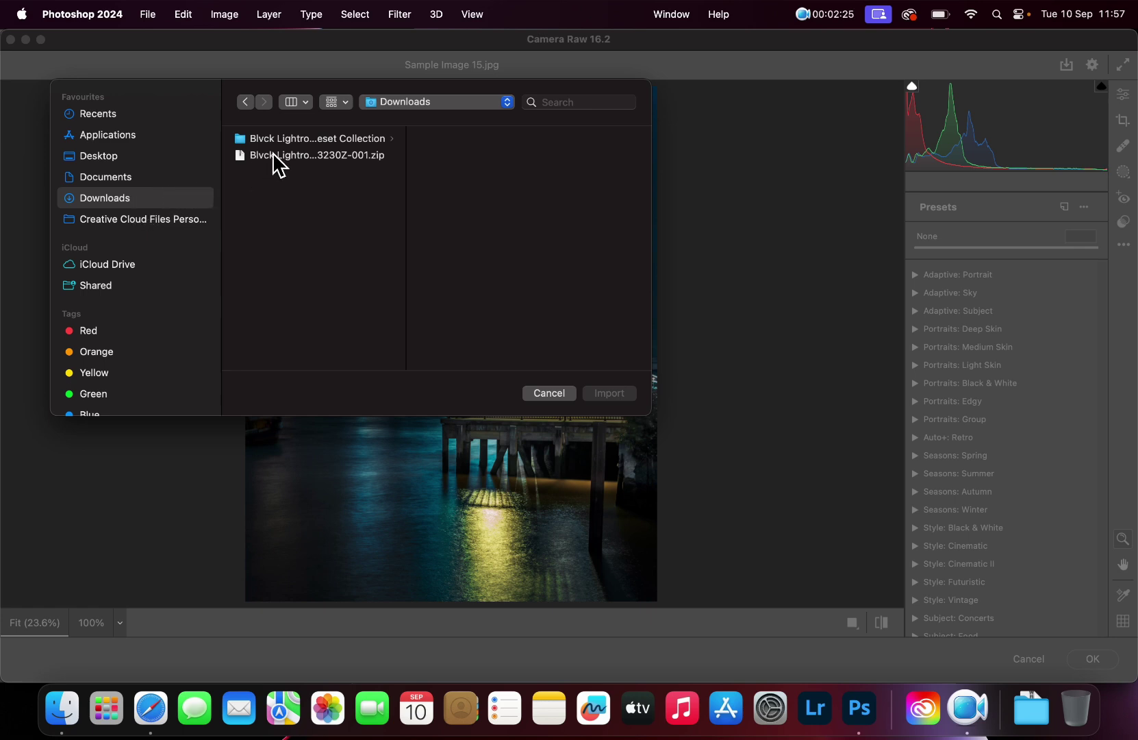
left_click(343, 138)
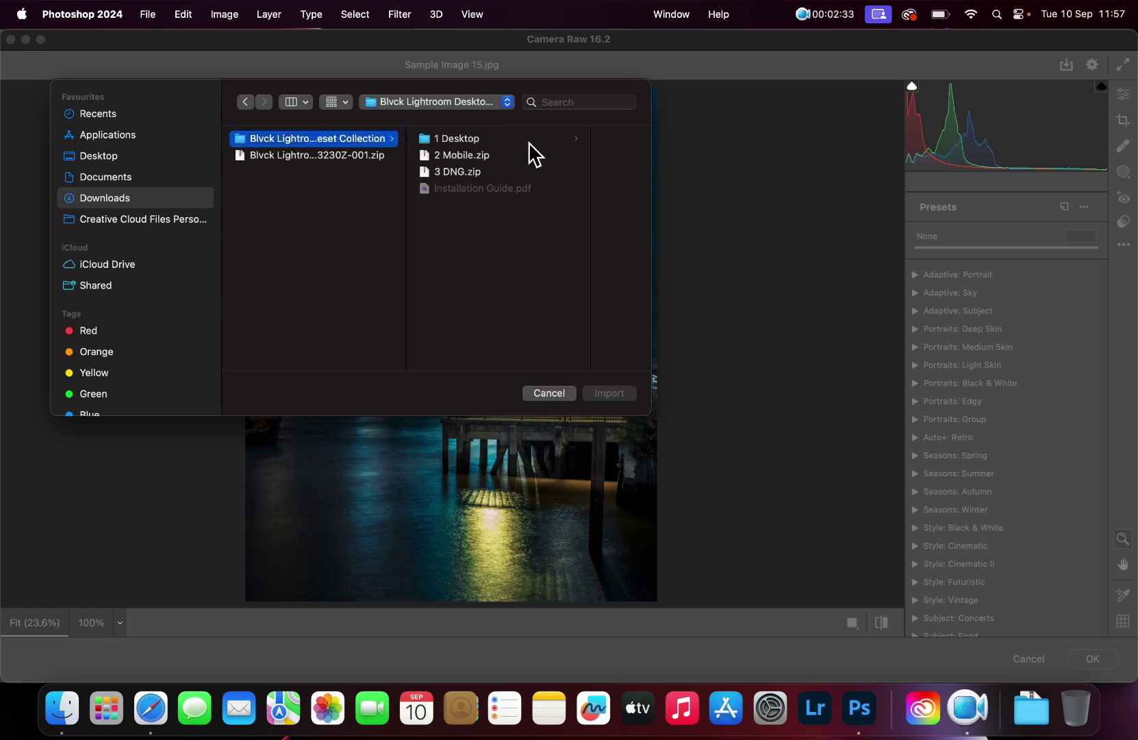
left_click(529, 140)
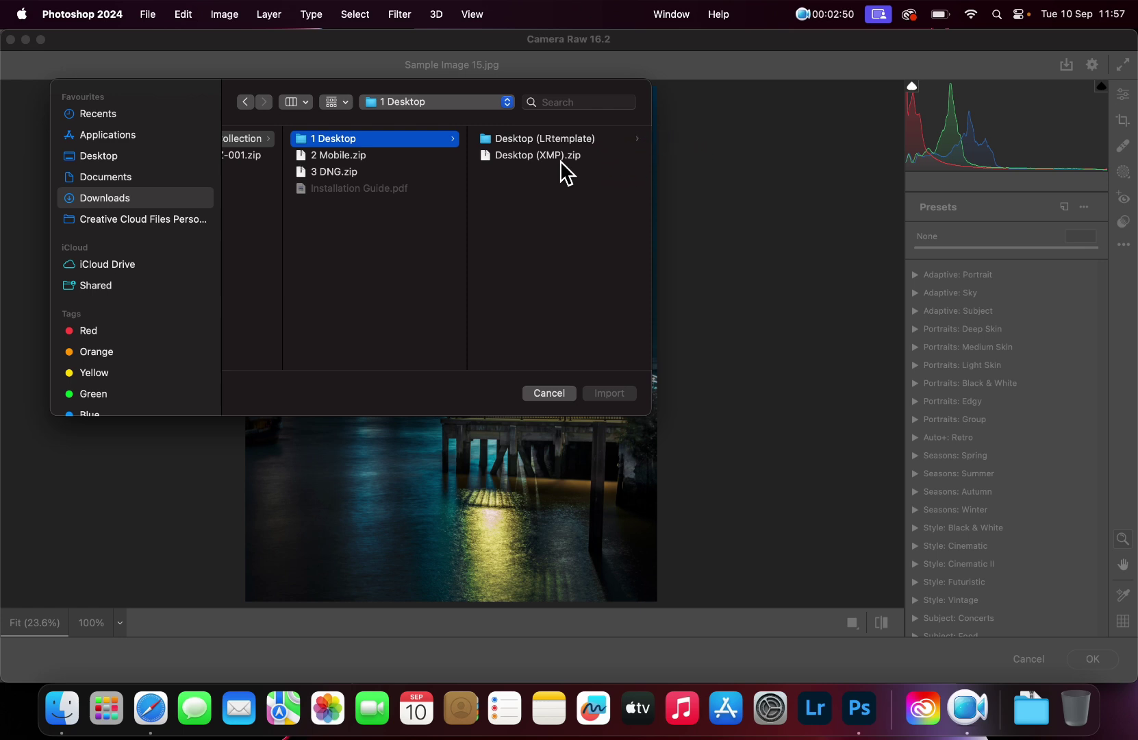
left_click(561, 162)
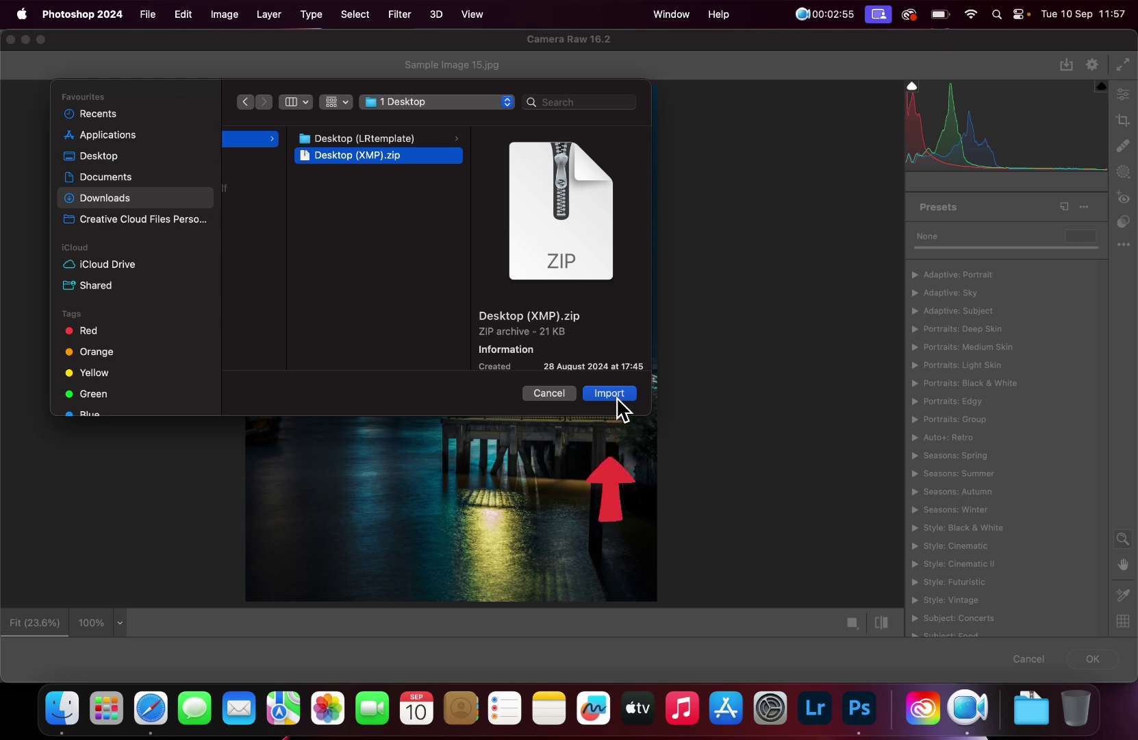
left_click(616, 397)
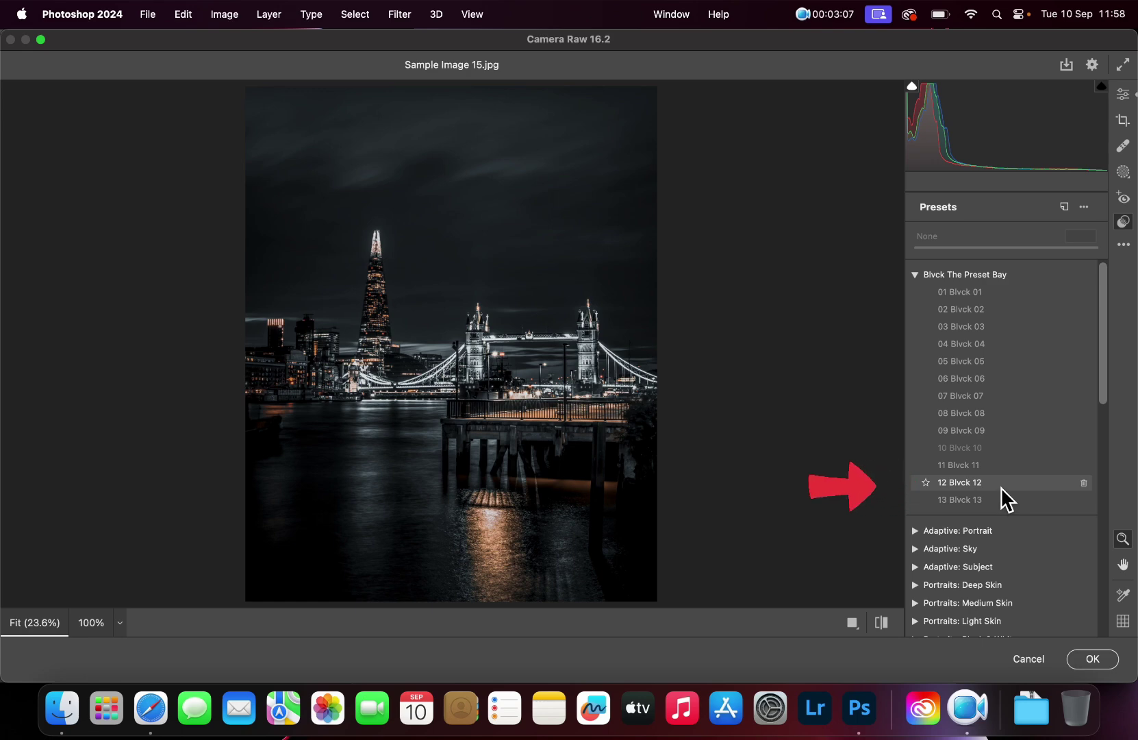
Apply the 12 Blvck 12 preset, adjust its amount slider, and commit with OK.
left_click(998, 483)
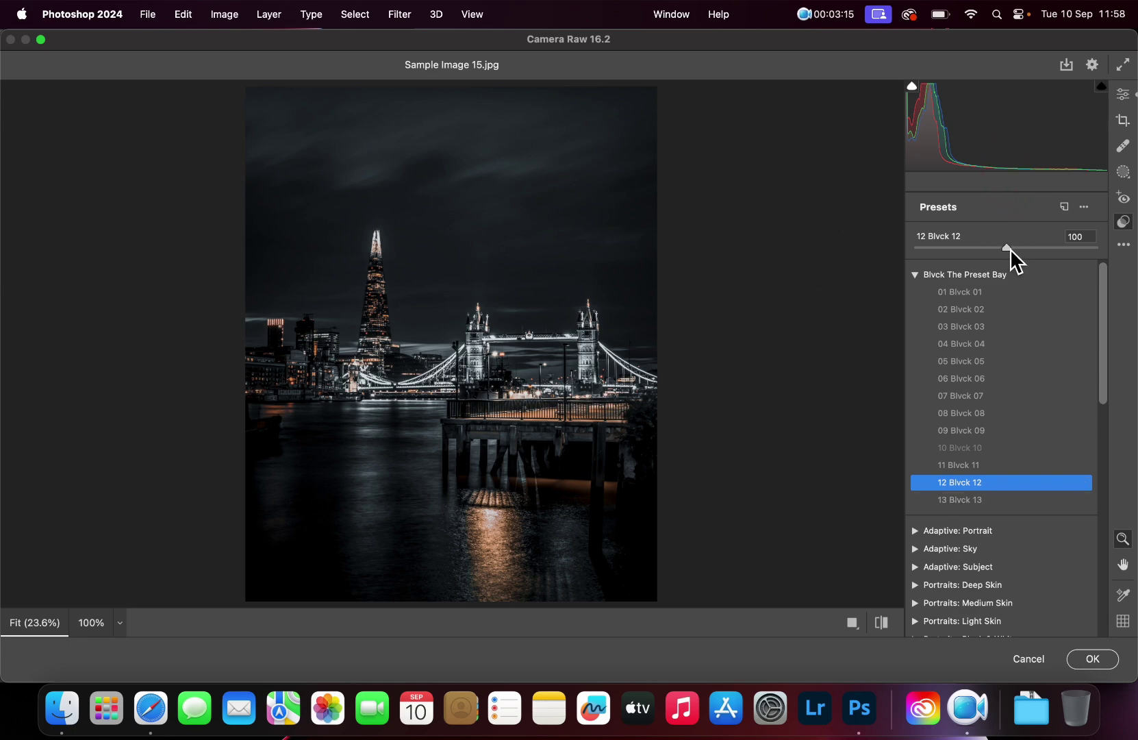
mouse_move(1007, 248)
left_mouse_down()
mouse_move(1040, 254)
mouse_move(1008, 257)
left_mouse_up()
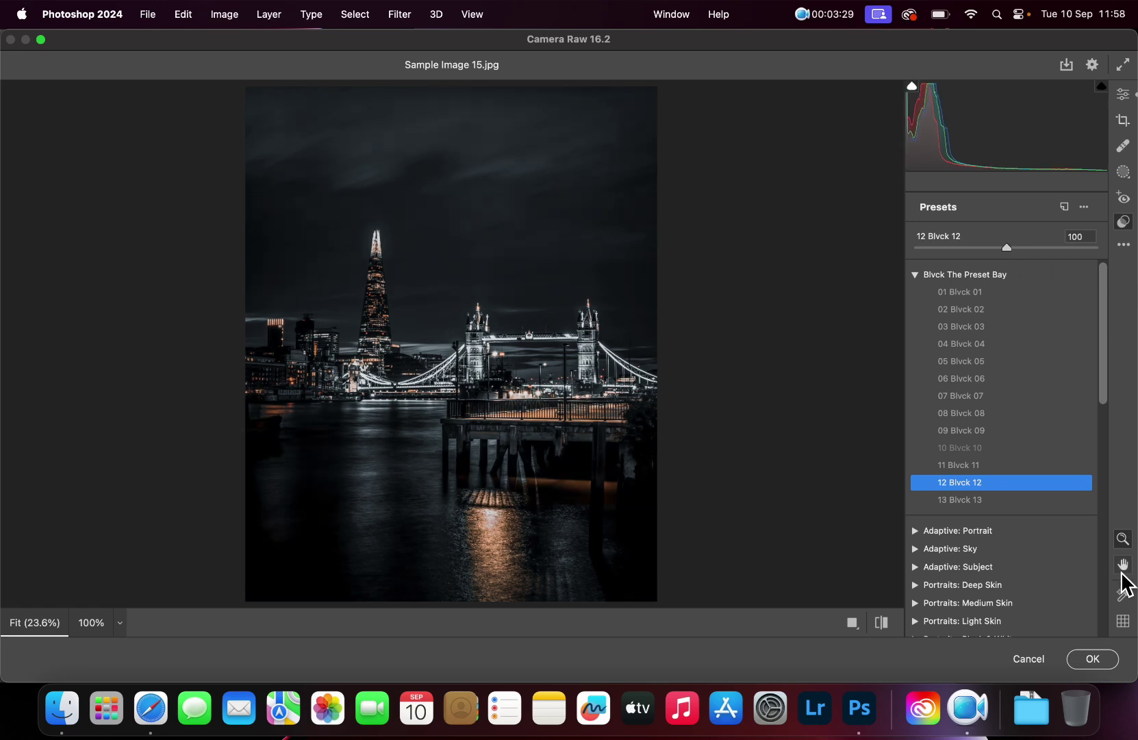
left_click(1093, 659)
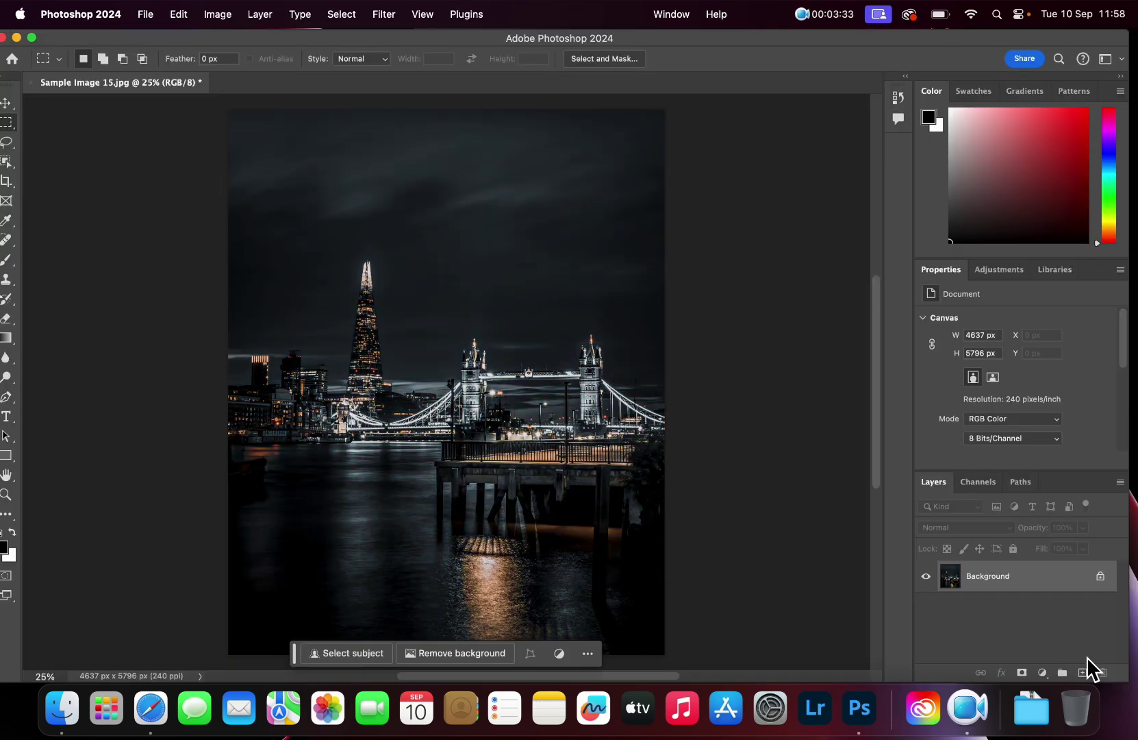